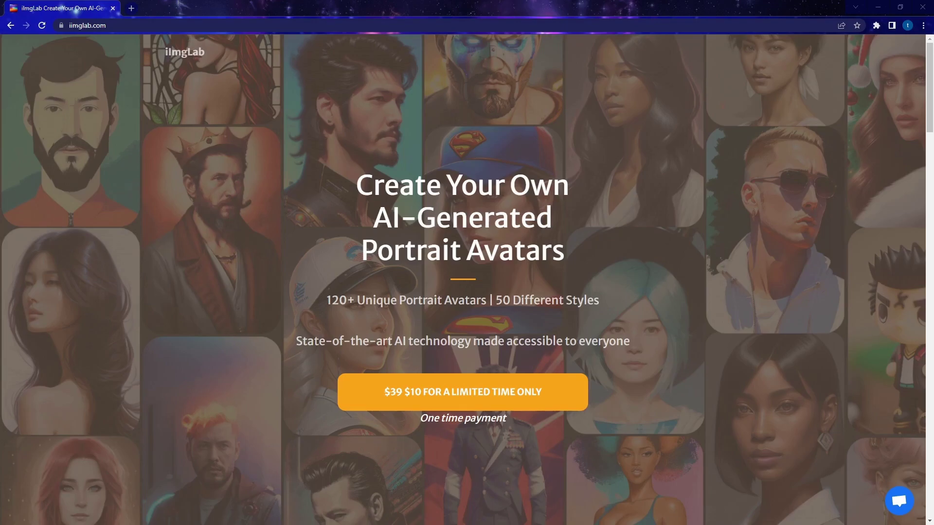
# Step: Pay $10.00 by card in Stripe Checkout for 120 avatars and decline saving the card
pyautogui.click(120, 25)
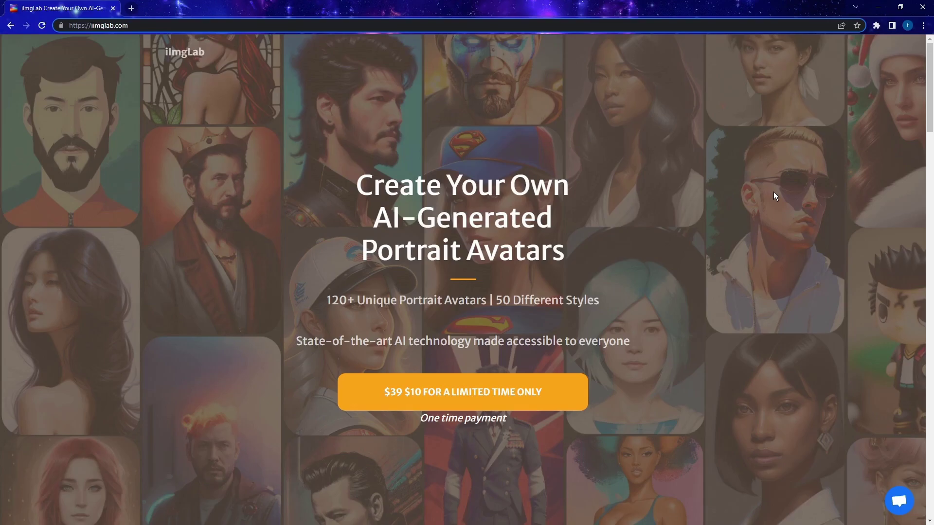
pyautogui.click(496, 216)
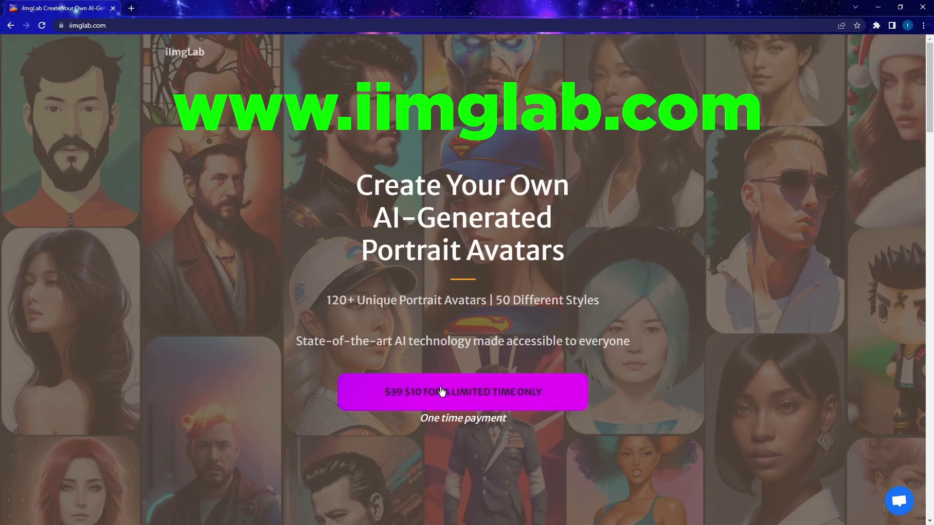
pyautogui.click(441, 391)
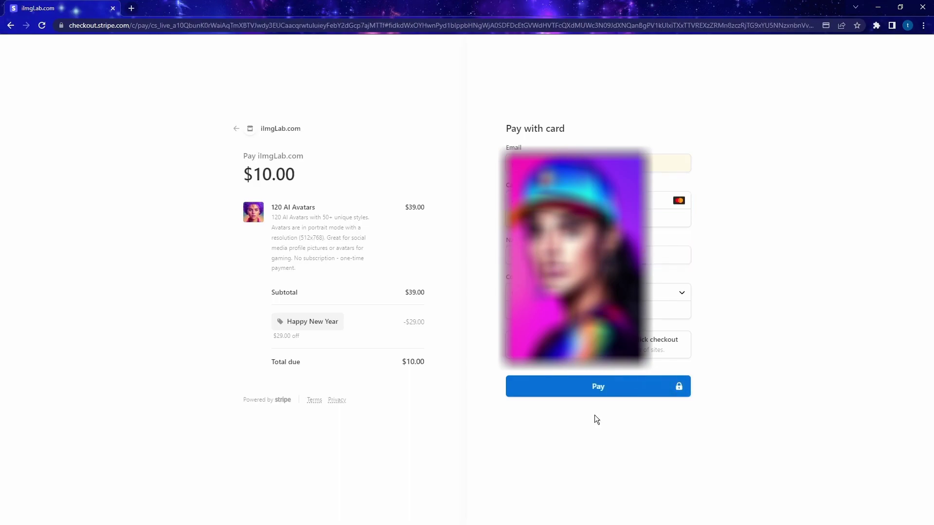
pyautogui.click(597, 387)
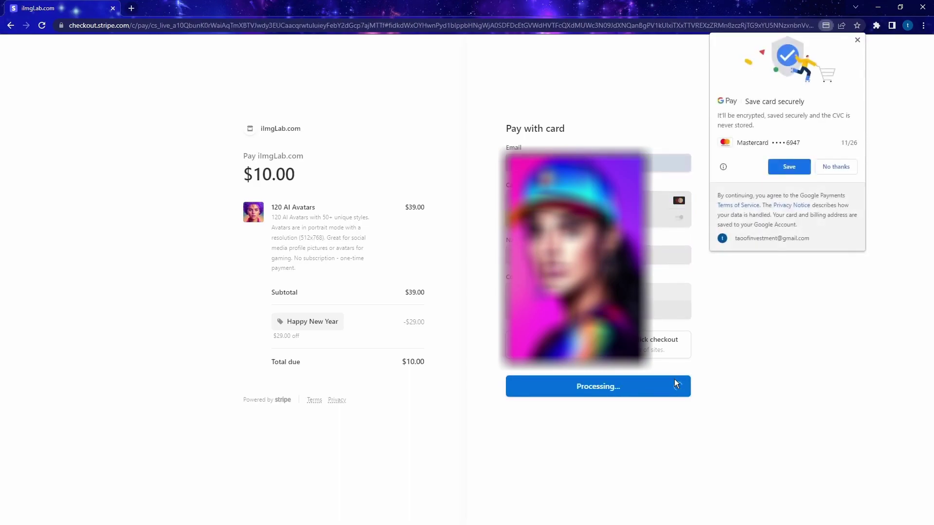
pyautogui.click(857, 41)
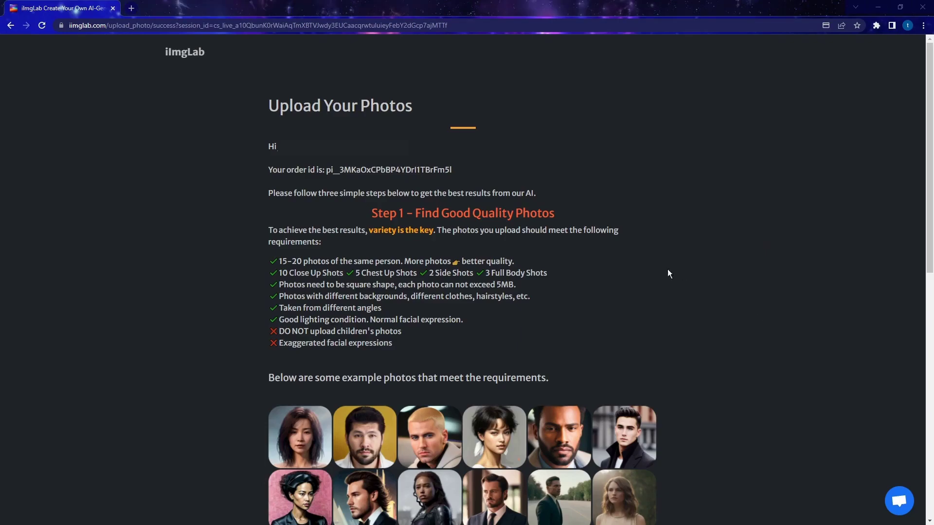
pyautogui.scroll(-7, 678, 277)
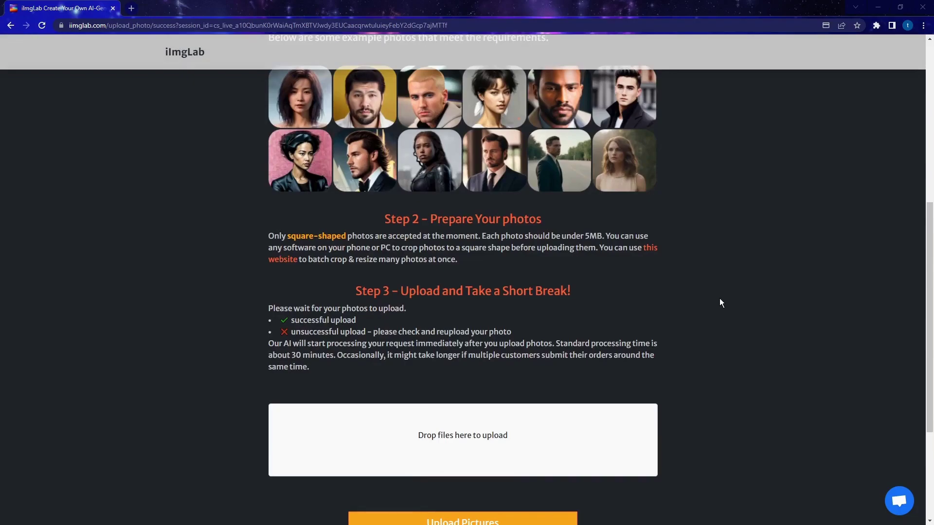
pyautogui.scroll(3, 720, 303)
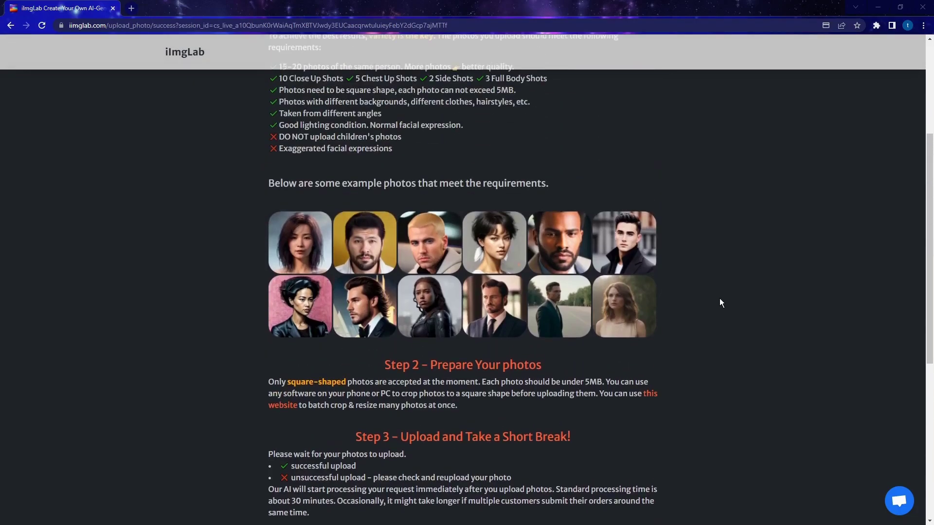
pyautogui.scroll(1, 720, 302)
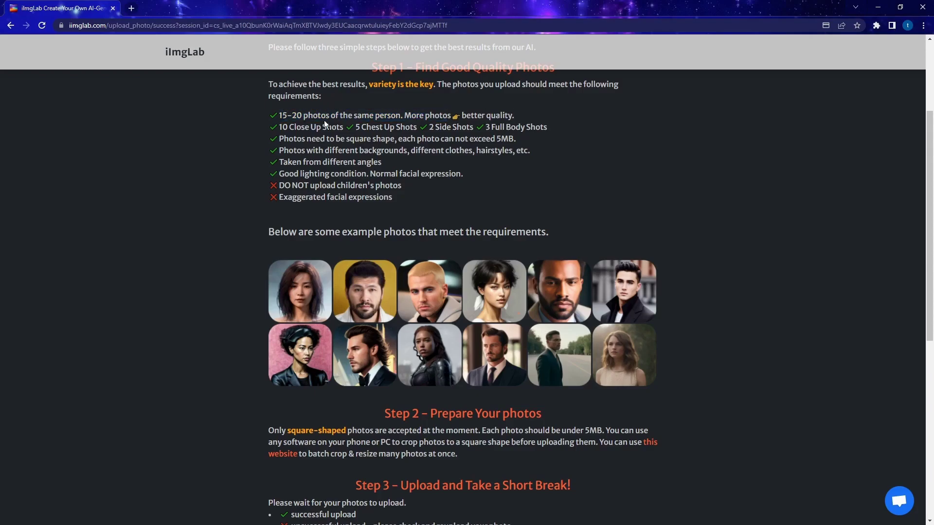
pyautogui.moveTo(278, 126); pyautogui.dragTo(553, 128)
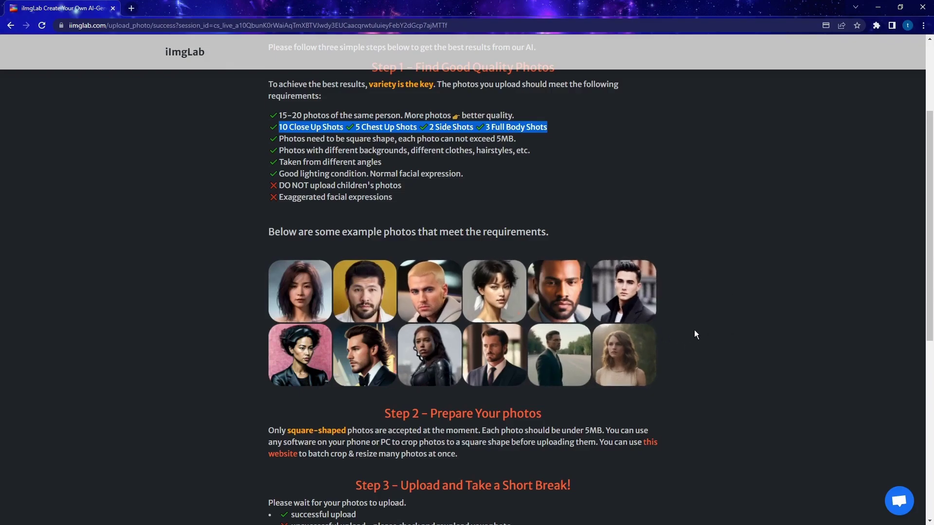
pyautogui.scroll(-2, 695, 334)
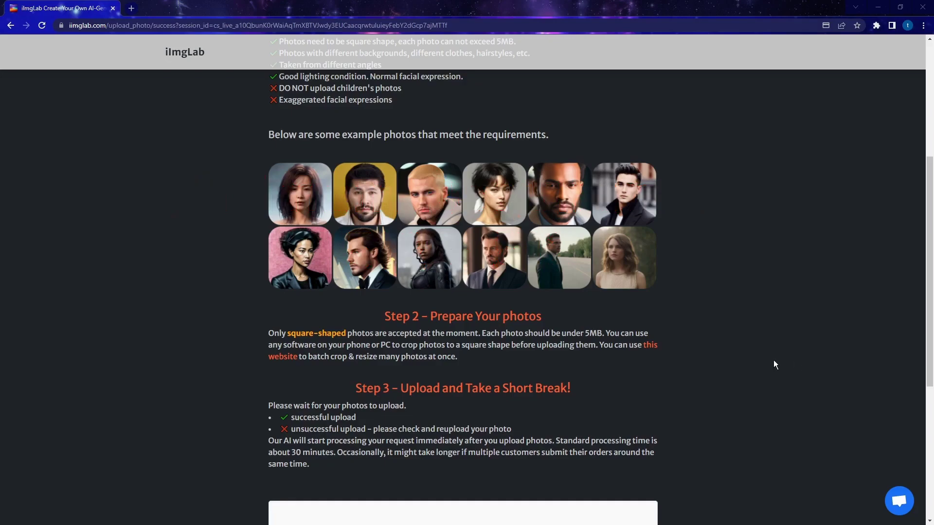
# Step: Open BIRME and add 20 source photos to it from File Explorer
pyautogui.click(654, 347)
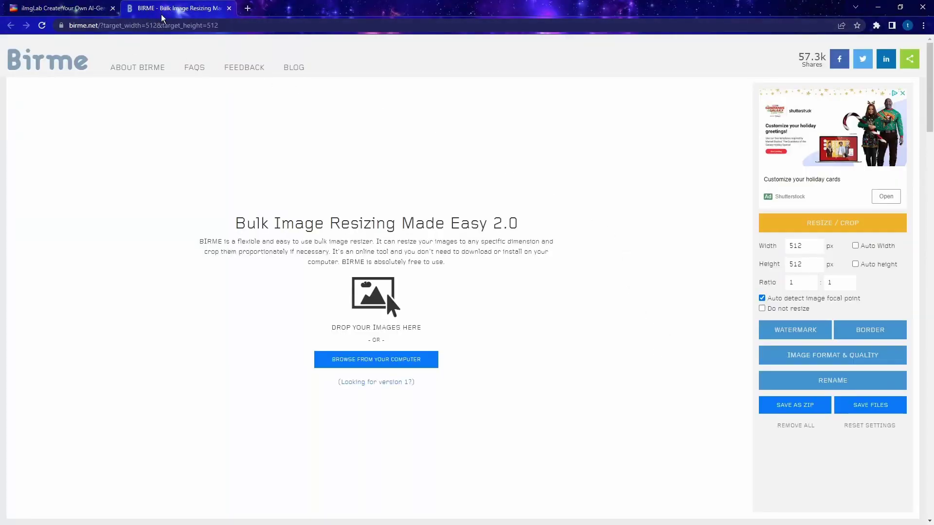
pyautogui.hotkey('alt', 'Tab')
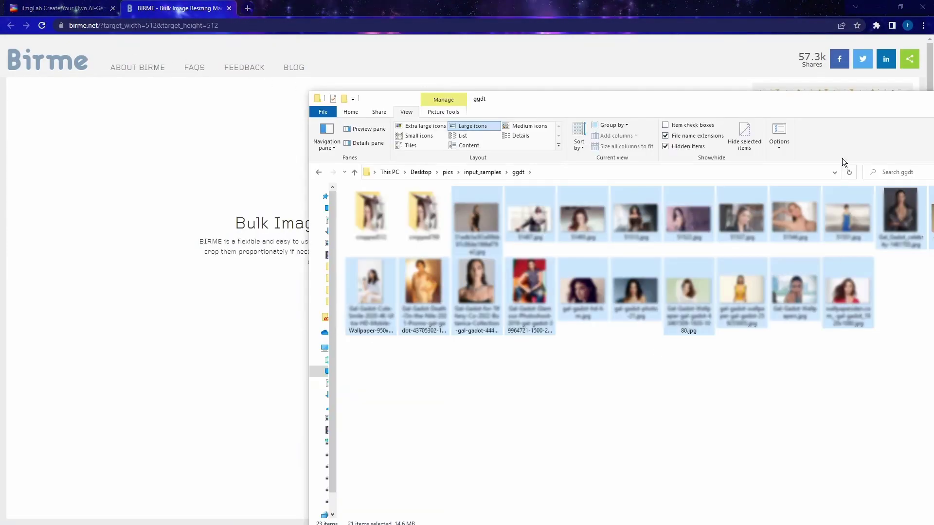
pyautogui.moveTo(841, 110); pyautogui.dragTo(794, 102)
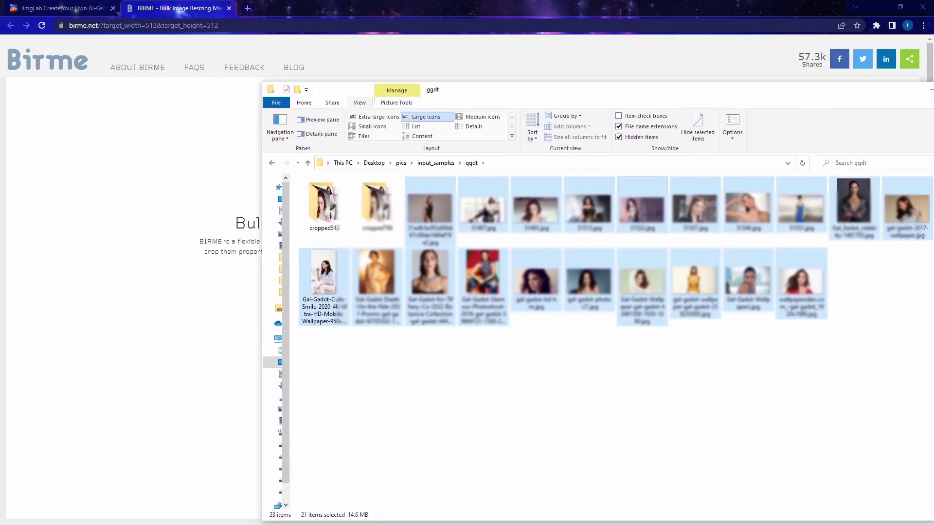
pyautogui.moveTo(632, 213); pyautogui.dragTo(607, 248)
pyautogui.keyDown('ctrl'); pyautogui.click(800, 287); pyautogui.keyUp('ctrl')
pyautogui.moveTo(753, 281); pyautogui.dragTo(186, 257)
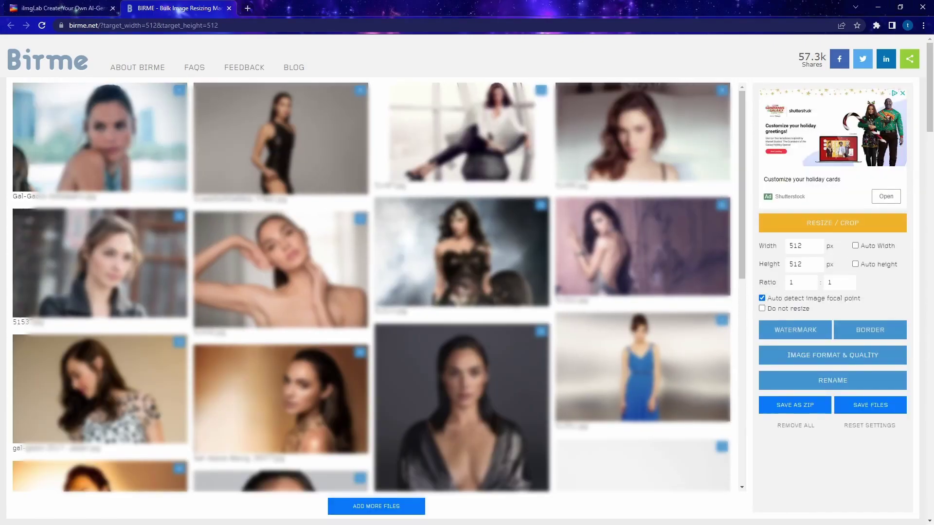
# Step: Keep the 512×512 crop and save the cropped photos as birme-512x512 (3).zip
pyautogui.click(803, 267)
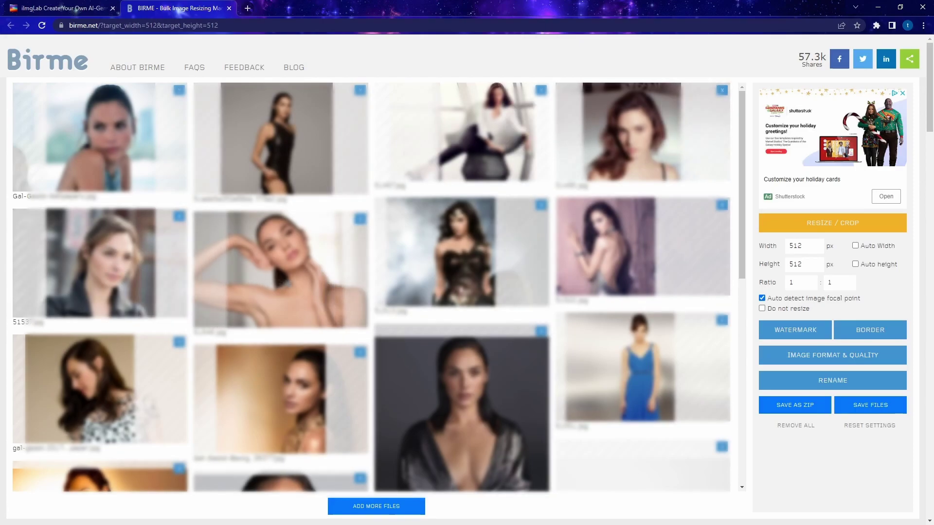
pyautogui.scroll(-1, 371, 287)
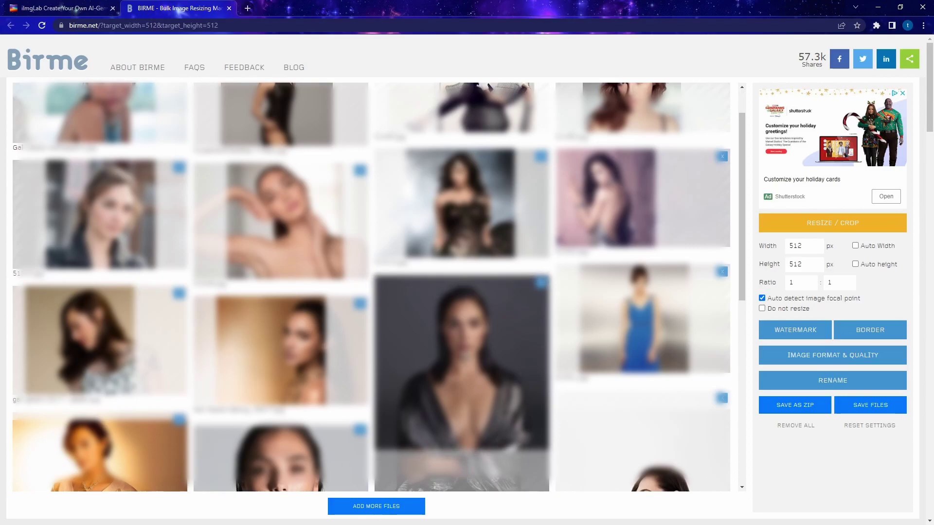
pyautogui.scroll(-2, 371, 286)
pyautogui.scroll(-3, 371, 286)
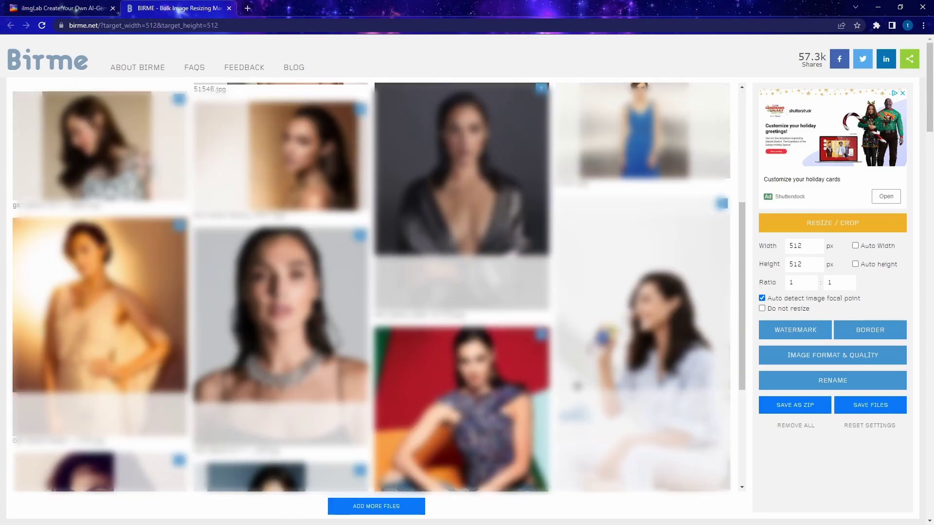
pyautogui.scroll(-4, 371, 286)
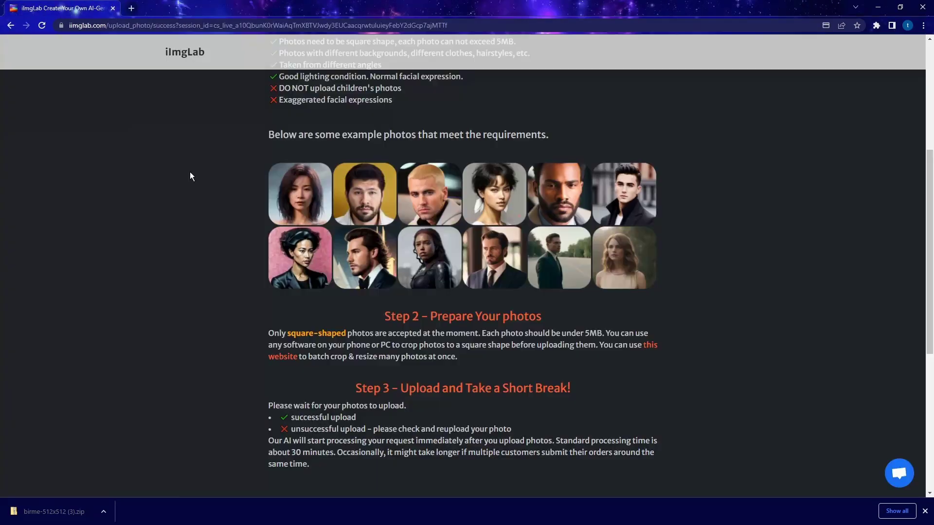
# Step: Upload the 20 cropped 512×512 photos to iImgLab with Upload Pictures
pyautogui.scroll(-3, 189, 176)
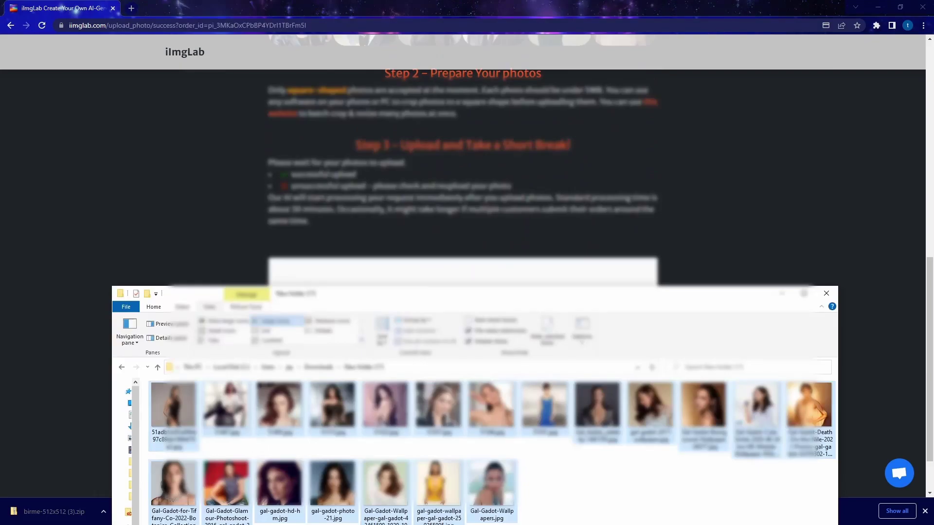
pyautogui.moveTo(530, 294); pyautogui.dragTo(537, 360)
pyautogui.moveTo(550, 479); pyautogui.dragTo(467, 298)
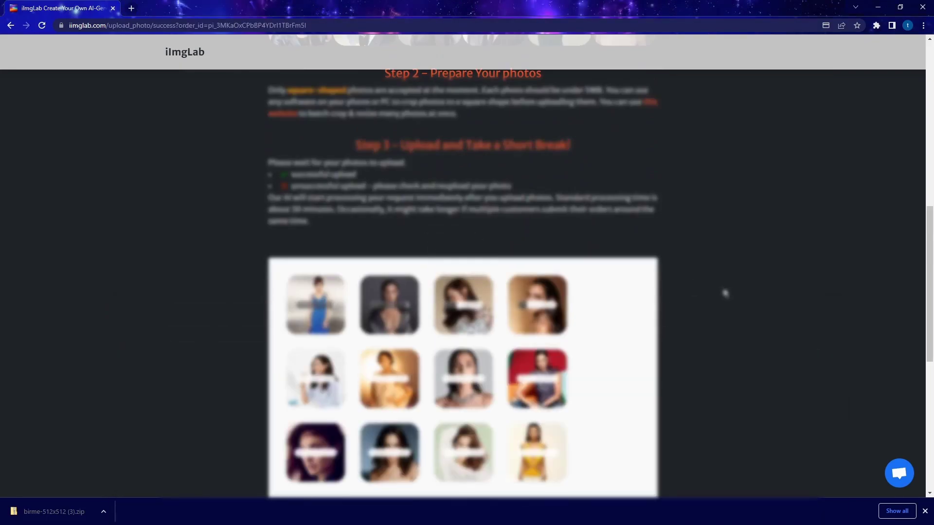
pyautogui.scroll(-4, 710, 341)
pyautogui.moveTo(315, 257)
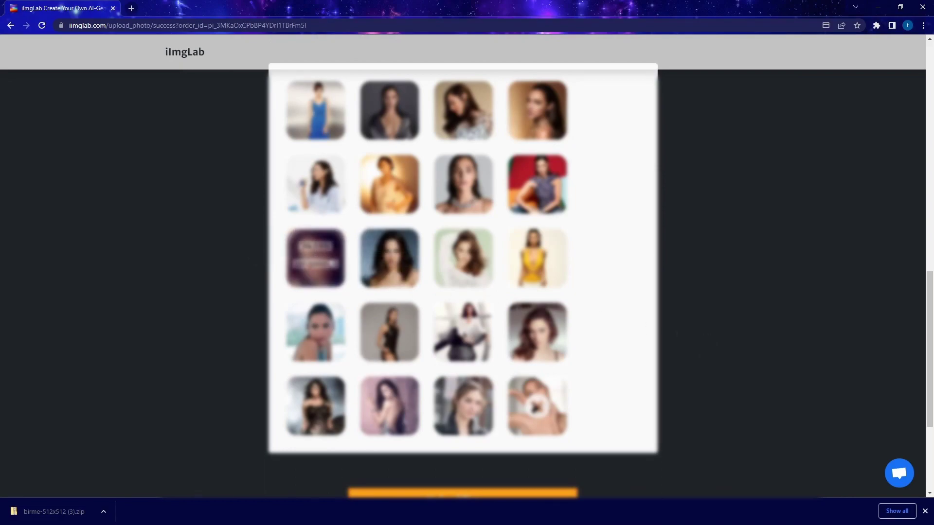
pyautogui.moveTo(543, 413)
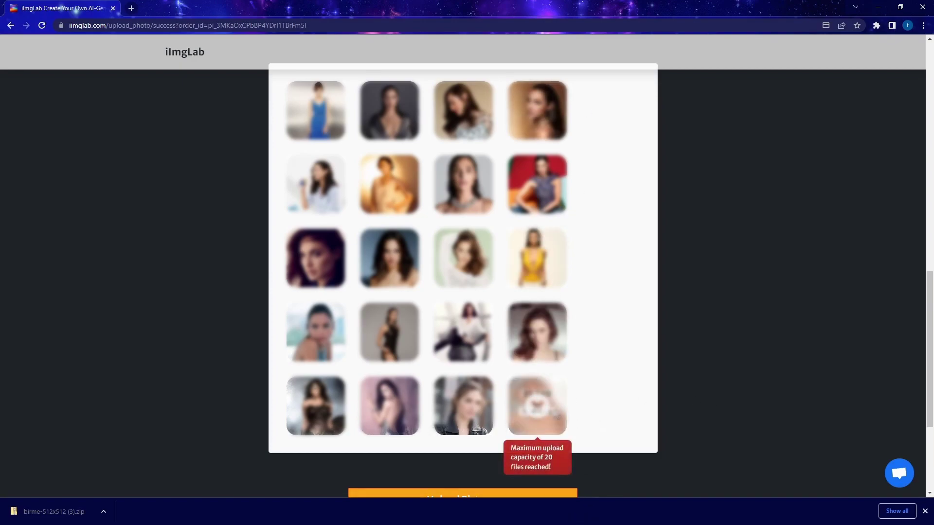
pyautogui.scroll(-2, 558, 417)
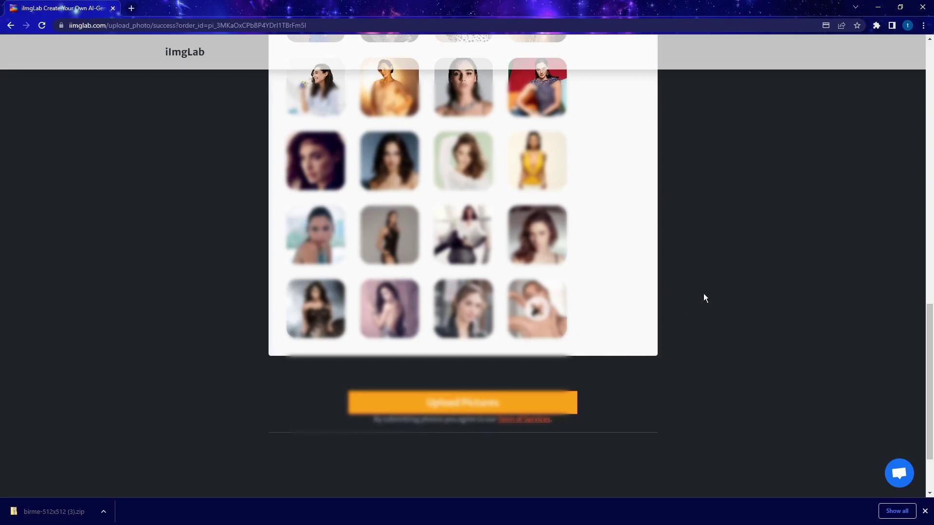
pyautogui.click(475, 407)
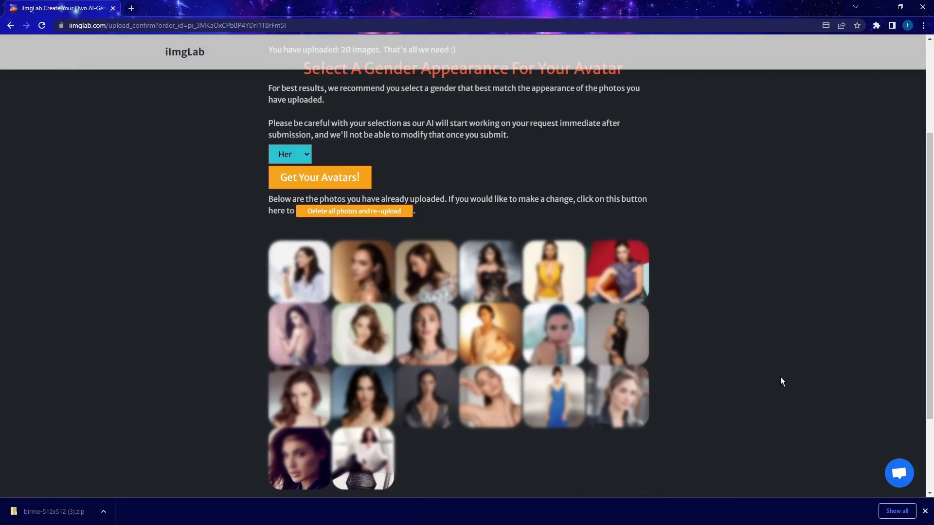
pyautogui.scroll(3, 769, 378)
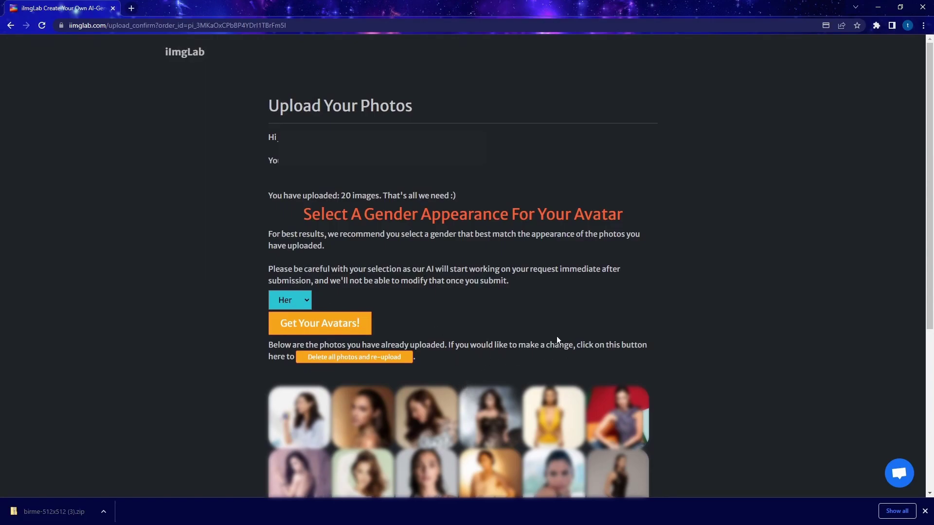
pyautogui.click(277, 303)
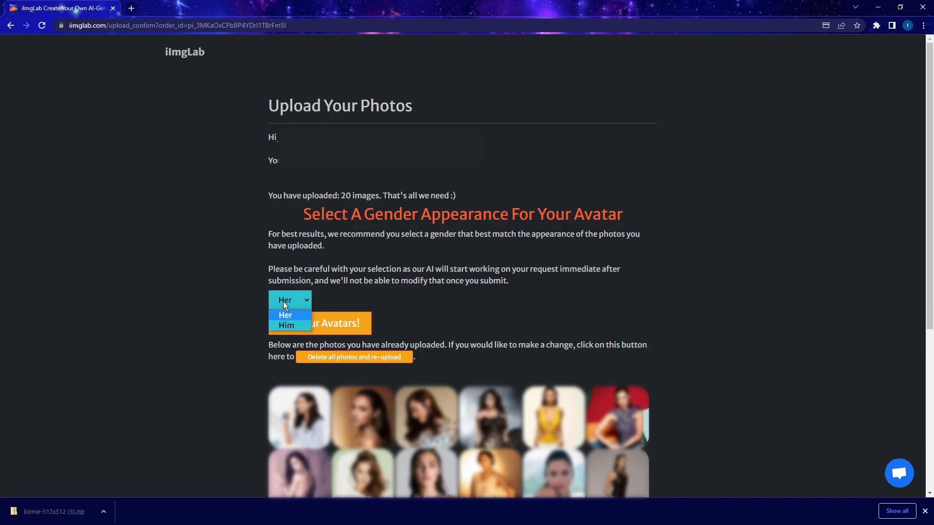
pyautogui.click(273, 328)
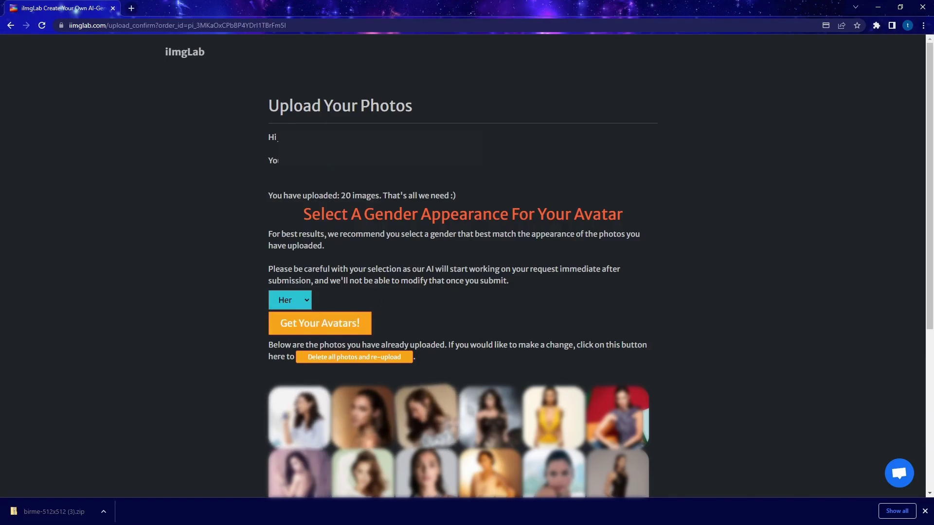
pyautogui.scroll(-1, 387, 270)
pyautogui.click(298, 253)
pyautogui.click(295, 270)
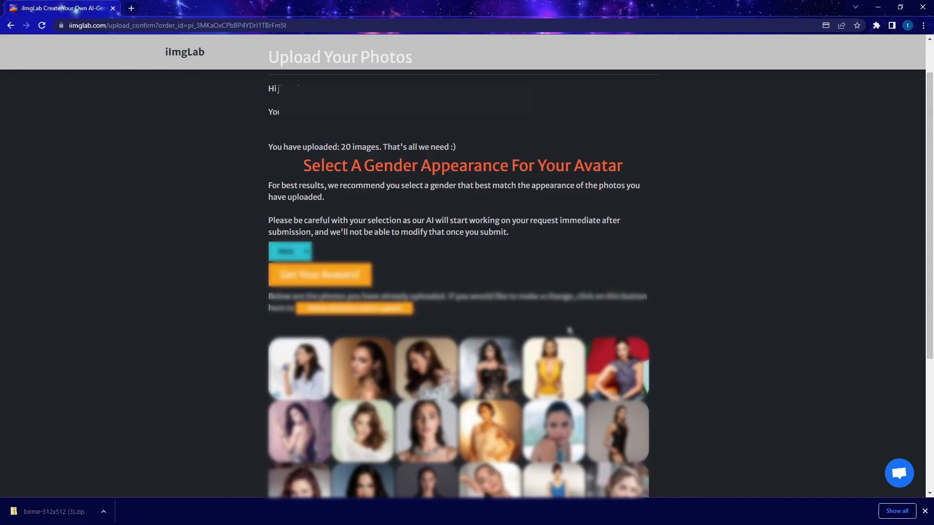
pyautogui.click(282, 257)
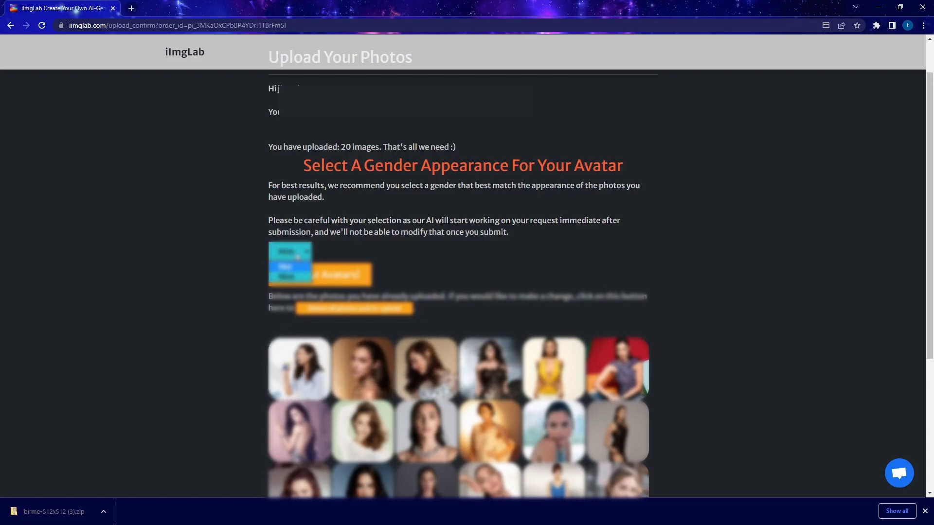
# Step: Set gender appearance to Her and delete all previously uploaded photos
pyautogui.click(286, 267)
pyautogui.scroll(-2, 227, 301)
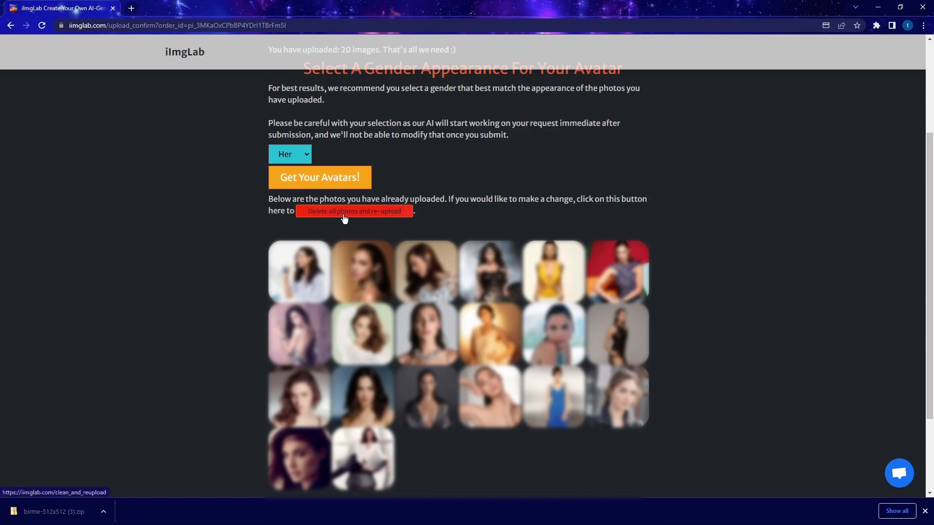
pyautogui.click(384, 212)
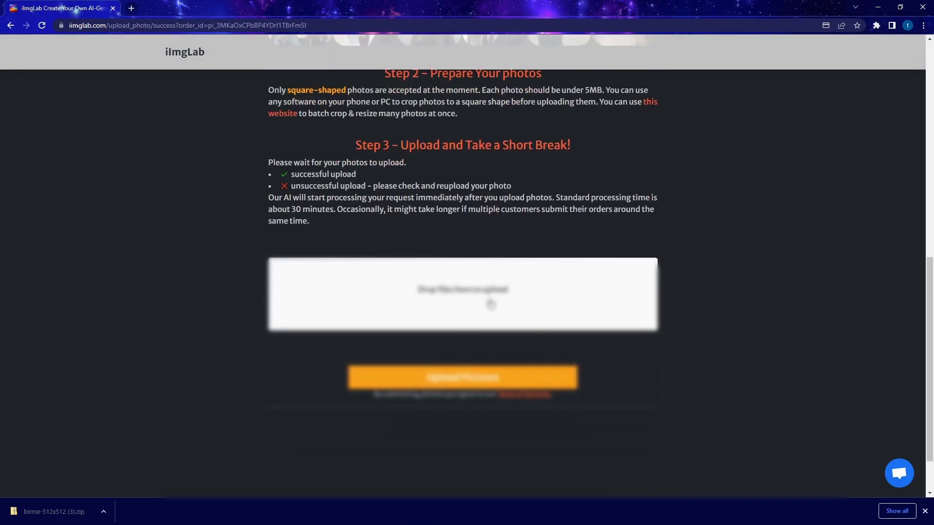
# Step: Re-add the 20 photos from Explorer and submit them with Upload Pictures
pyautogui.click(535, 317)
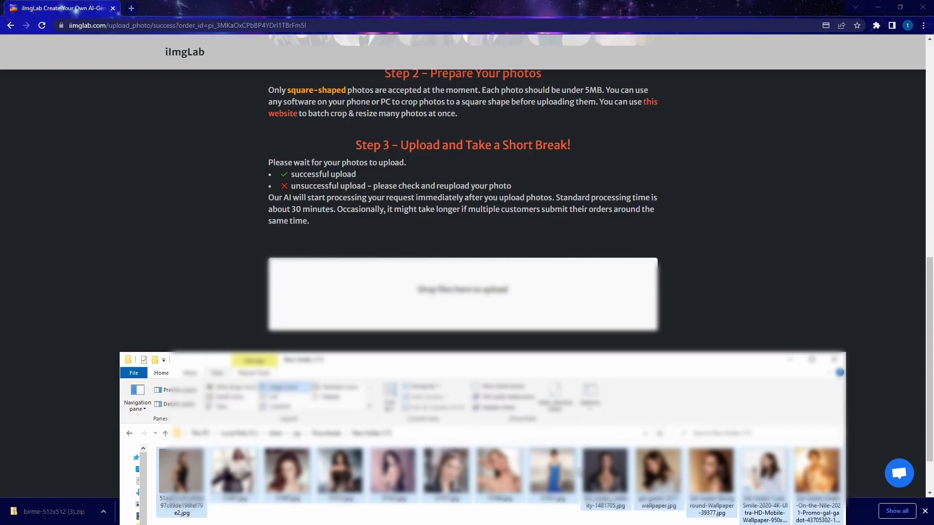
pyautogui.moveTo(557, 473); pyautogui.dragTo(454, 277)
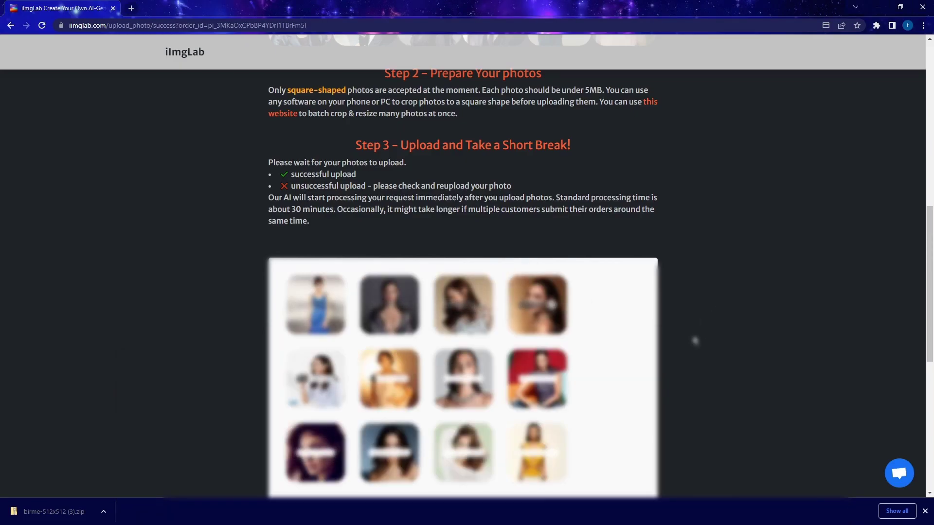
pyautogui.scroll(-3, 695, 343)
pyautogui.scroll(-2, 695, 342)
pyautogui.click(481, 451)
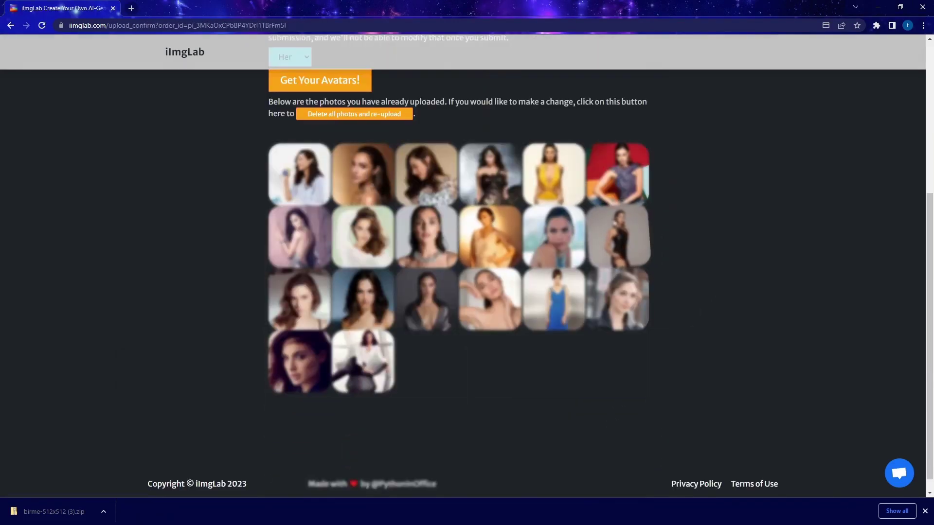
pyautogui.scroll(2, 735, 250)
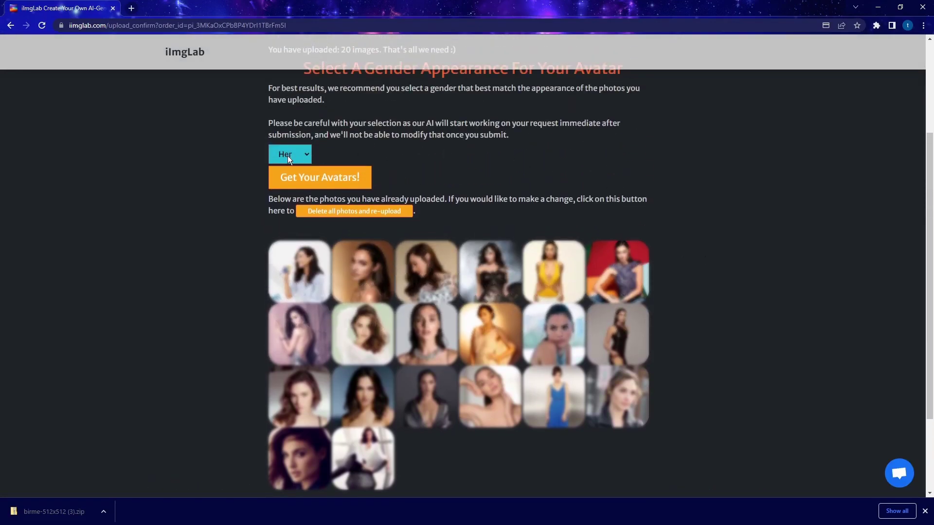
# Step: Submit the avatar order with Her selected, note the confirmation email address, and go to Gmail
pyautogui.click(322, 170)
pyautogui.scroll(1, 330, 169)
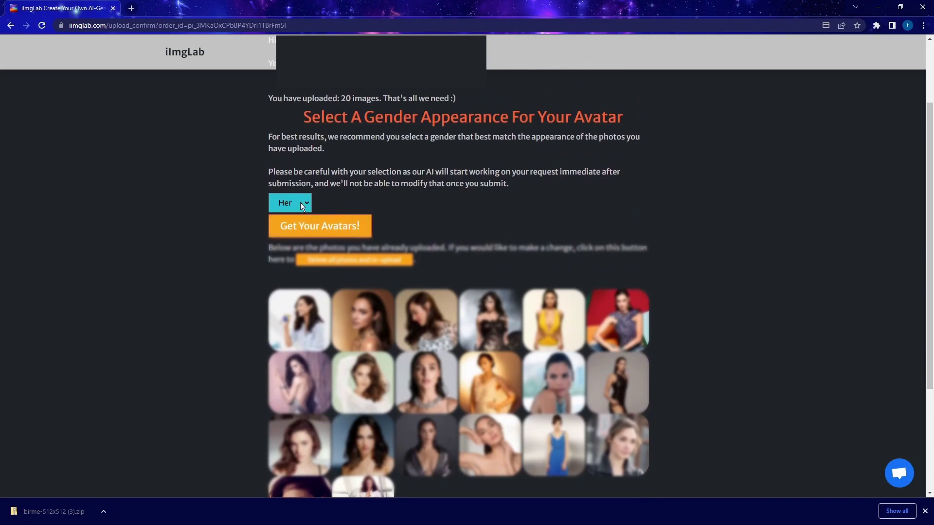
pyautogui.click(336, 229)
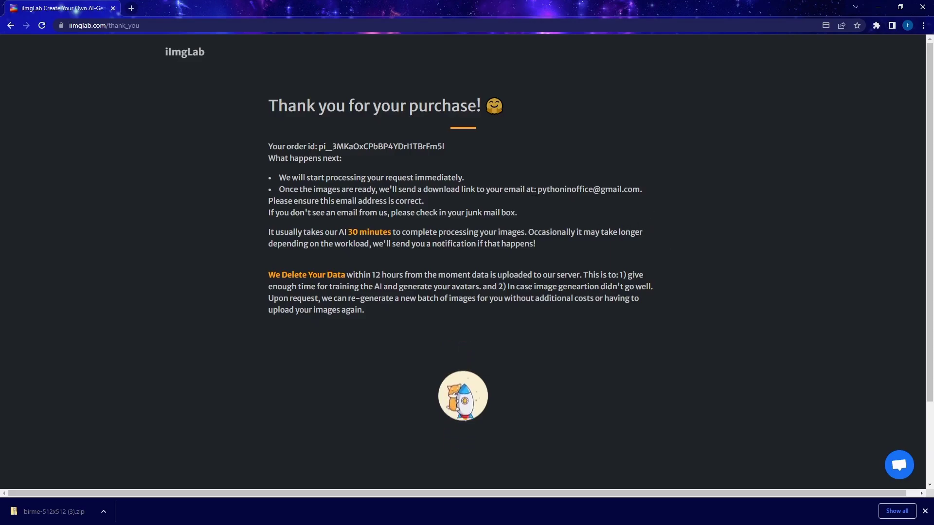
pyautogui.moveTo(537, 188); pyautogui.dragTo(640, 194)
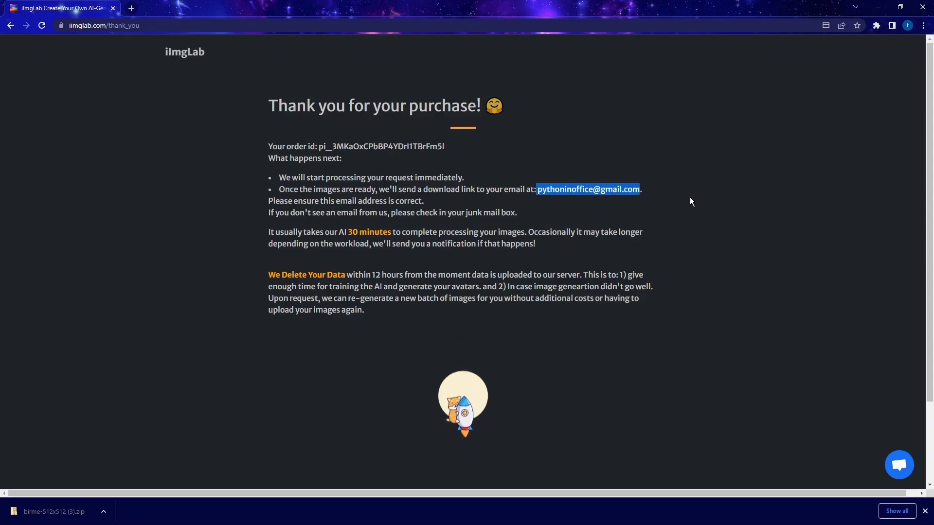
pyautogui.hotkey('alt', 'Tab')
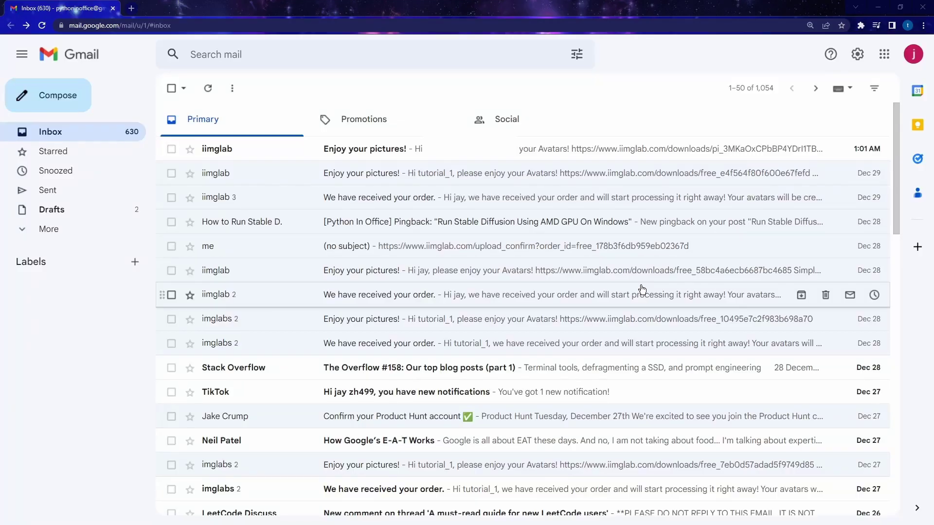
# Step: Open the newest 'Enjoy your pictures!' email and download the avatar zip from its link
pyautogui.click(597, 151)
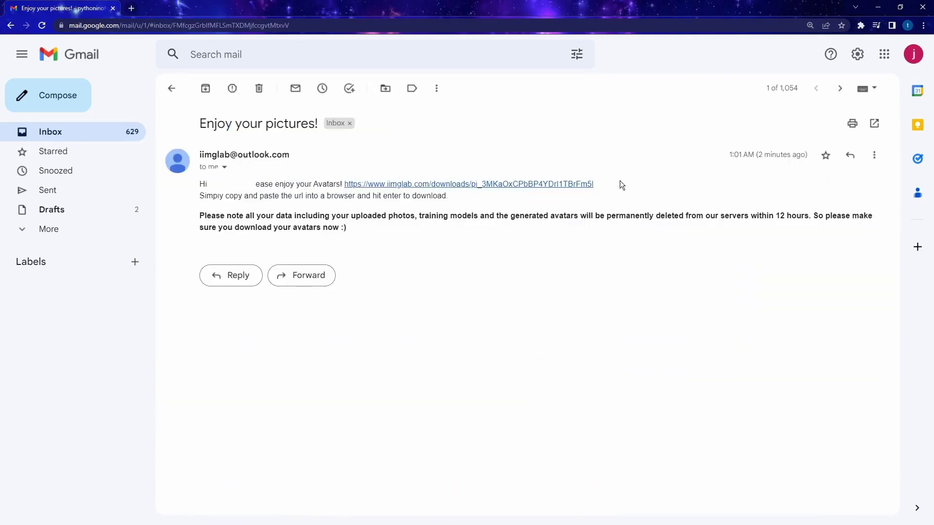
pyautogui.click(544, 187)
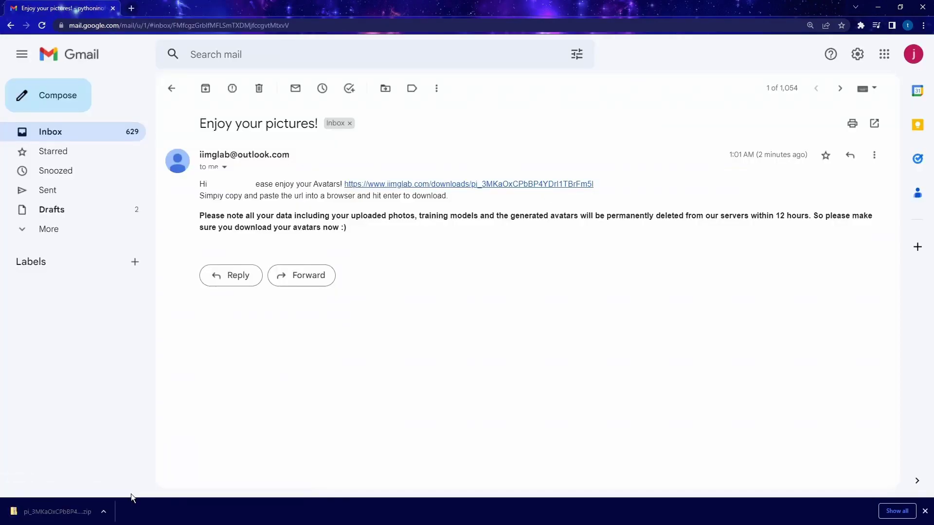
# Step: Open the ai-avatars folder of 112 PNG portraits in File Explorer
pyautogui.hotkey('alt', 'Tab')
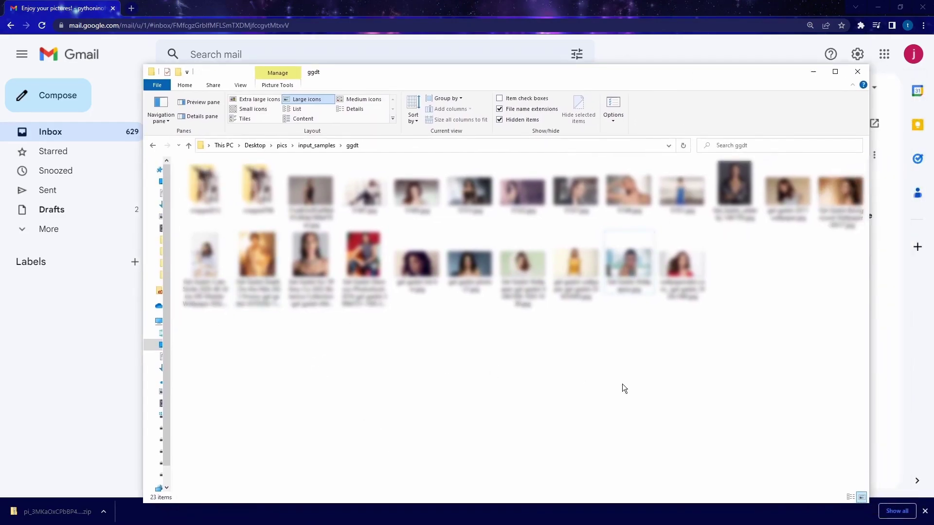
pyautogui.press('Return')
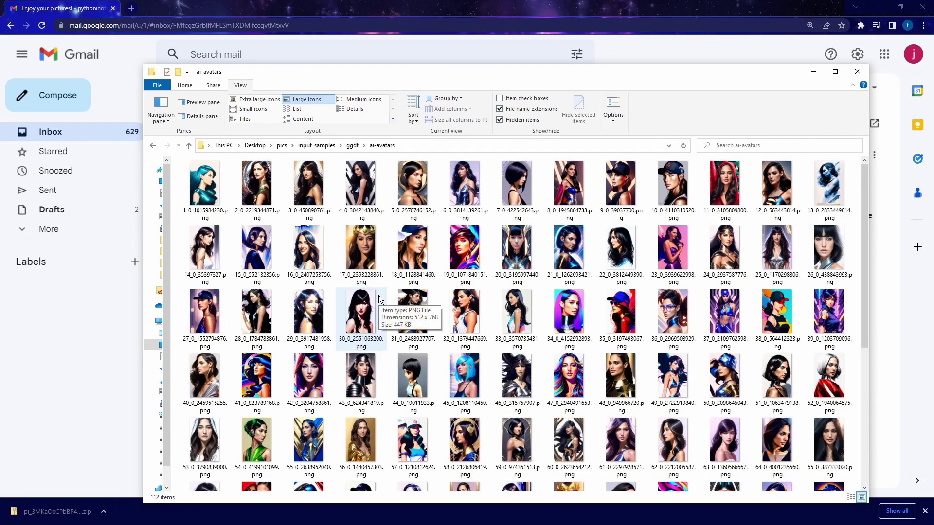
pyautogui.click(217, 204)
# Step: Preview several avatar portraits full size in the photo viewer, then return to the folder
pyautogui.doubleClick(256, 184)
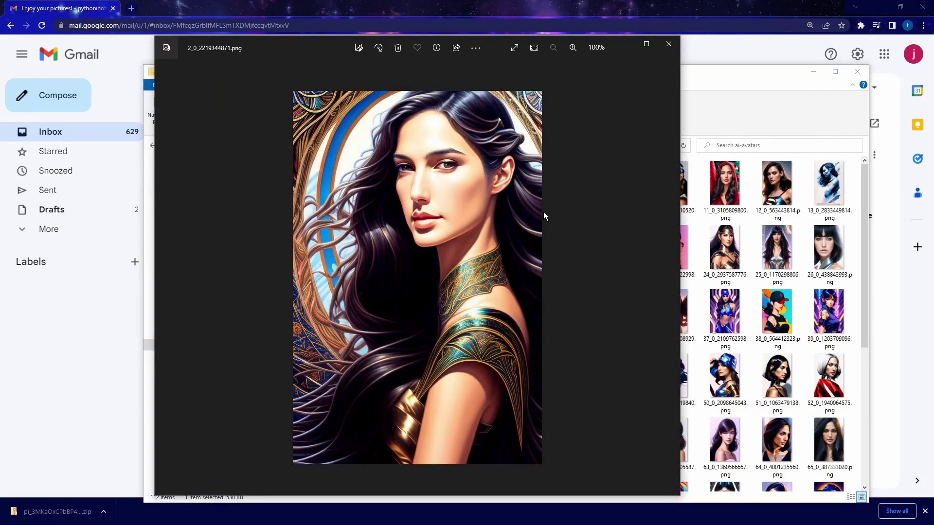
pyautogui.press('Right')
pyautogui.press('Right')
pyautogui.press('Right')
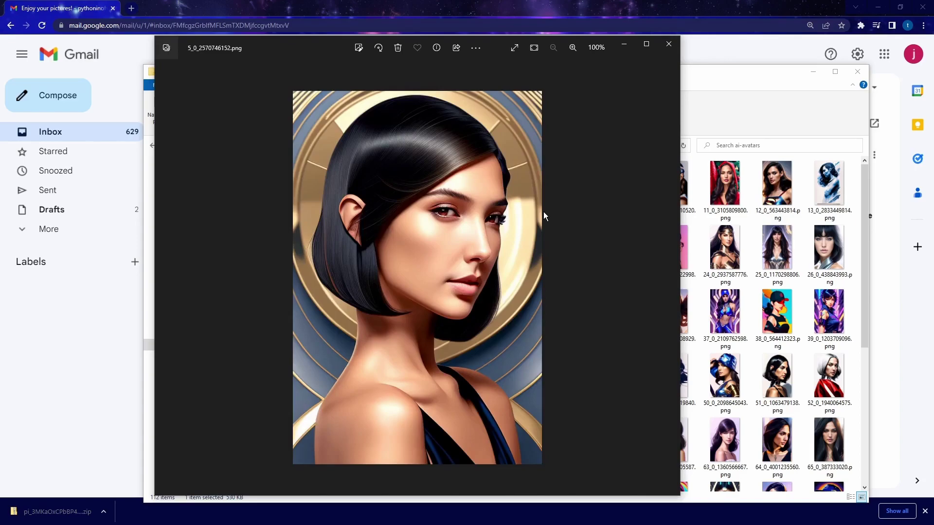
pyautogui.press('Right')
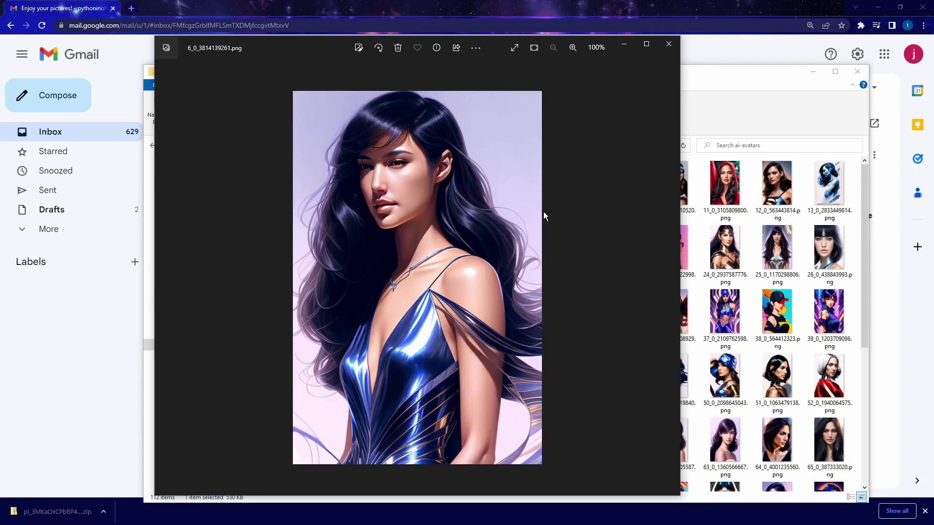
pyautogui.press('Right')
pyautogui.press('Right')
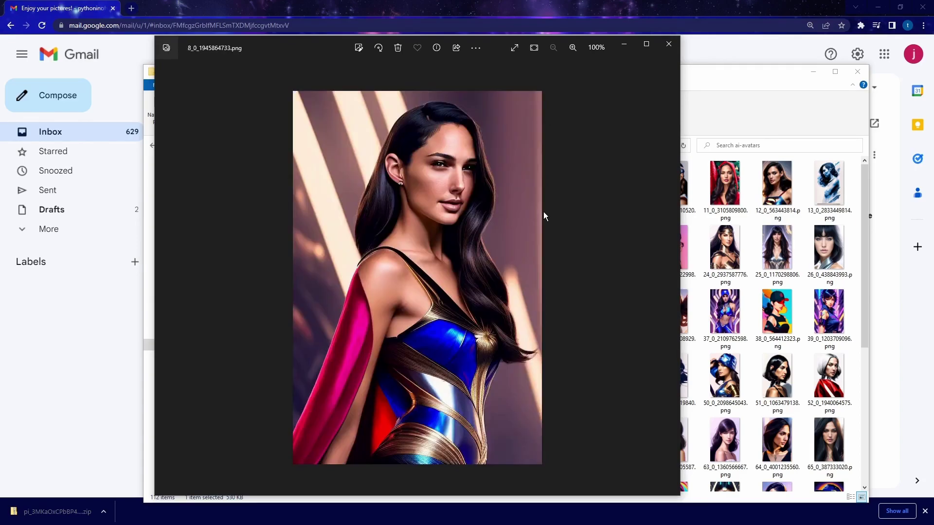
pyautogui.press('Right')
pyautogui.press('Right')
pyautogui.press('Right')
pyautogui.press('Right')
pyautogui.press('Right')
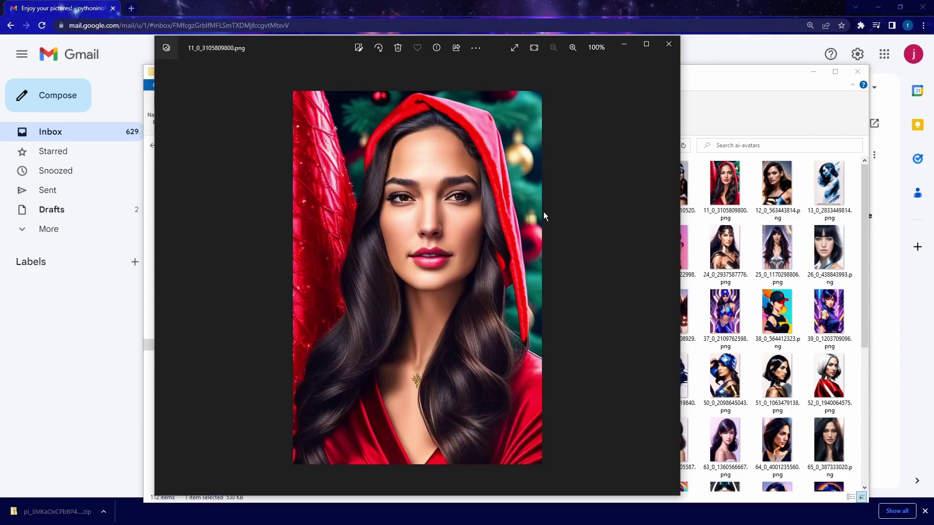
pyautogui.click(864, 258)
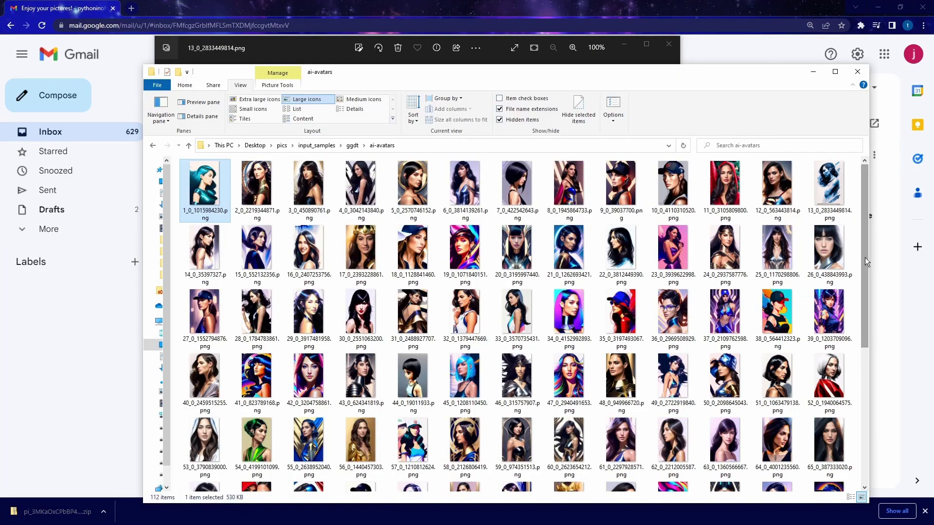